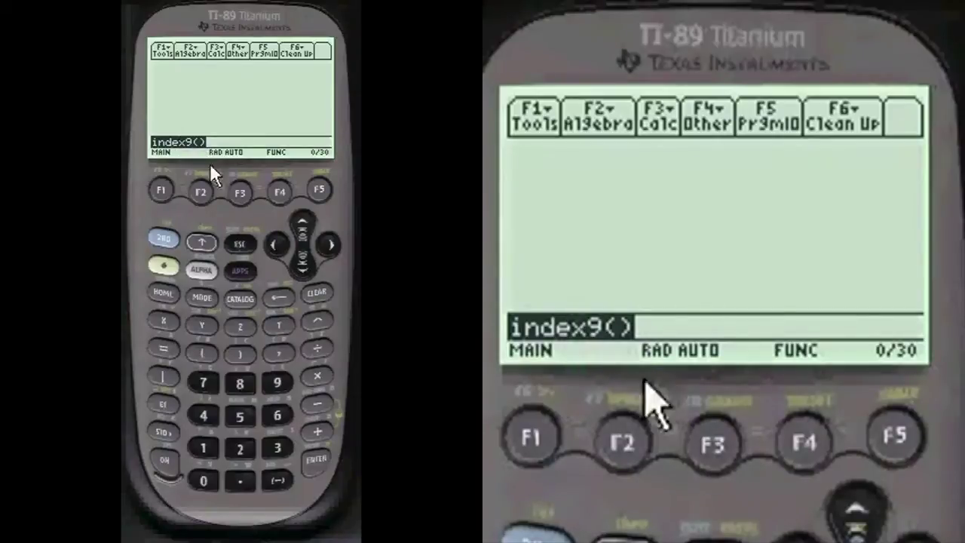
Step: Run index9() and move up the topic list toward Taylor/Maclaurin
click(320, 458)
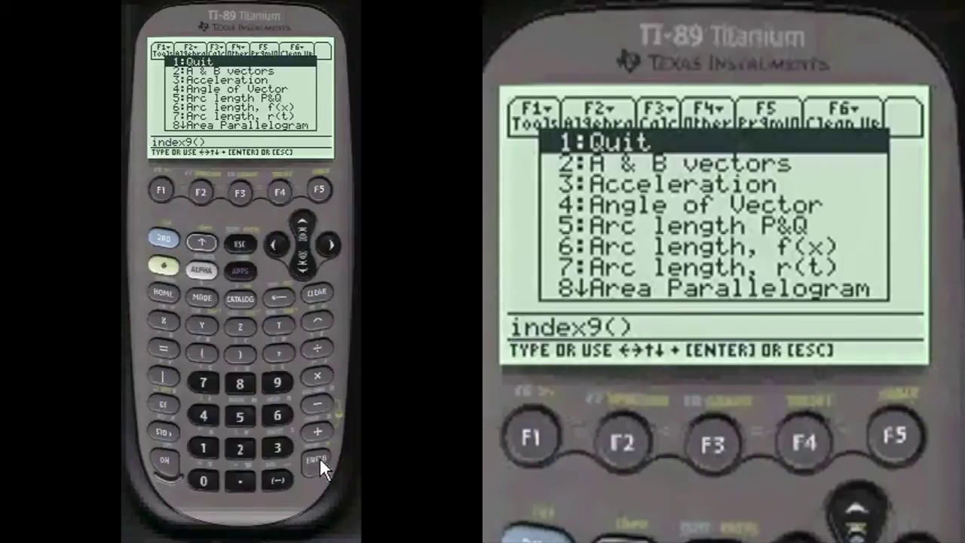
click(304, 219)
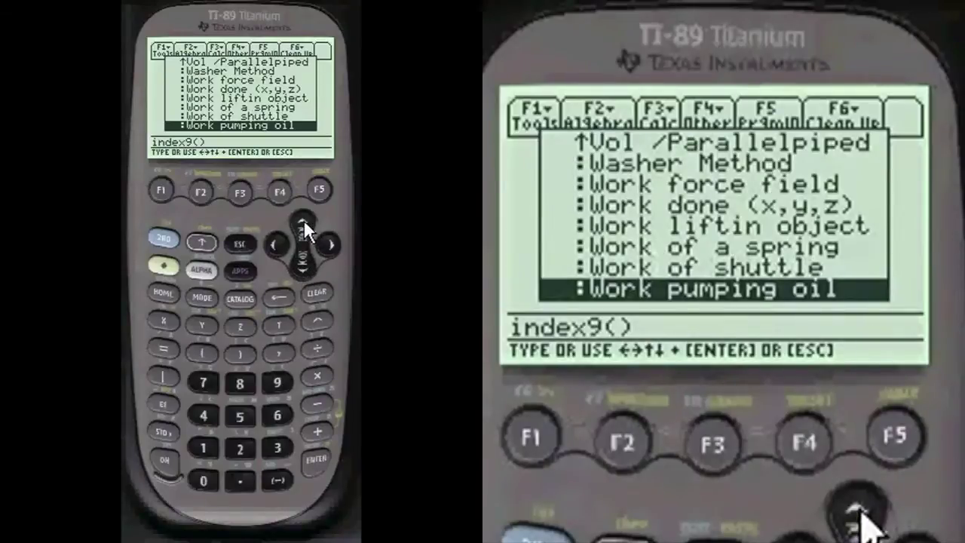
click(304, 220)
click(304, 220)
click(304, 219)
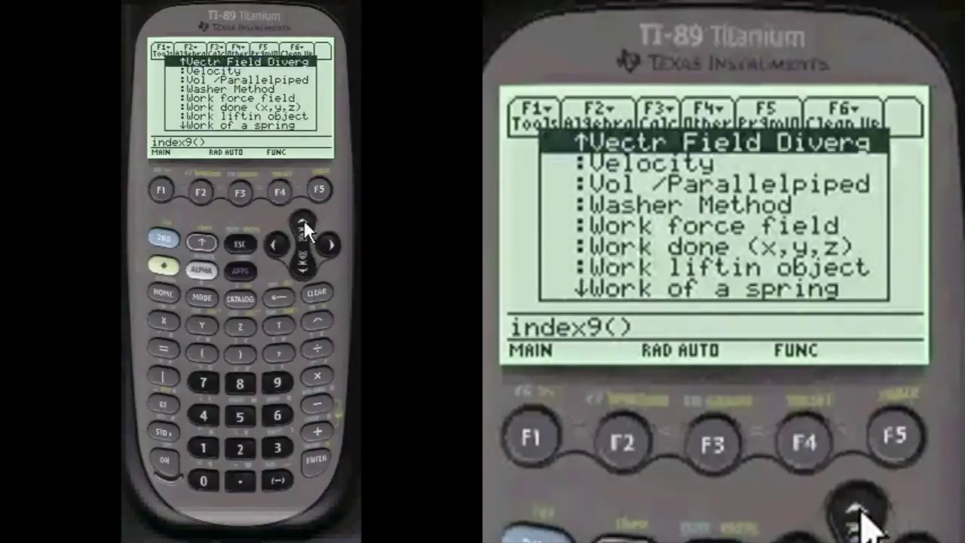
click(304, 219)
click(304, 219)
click(304, 220)
click(304, 219)
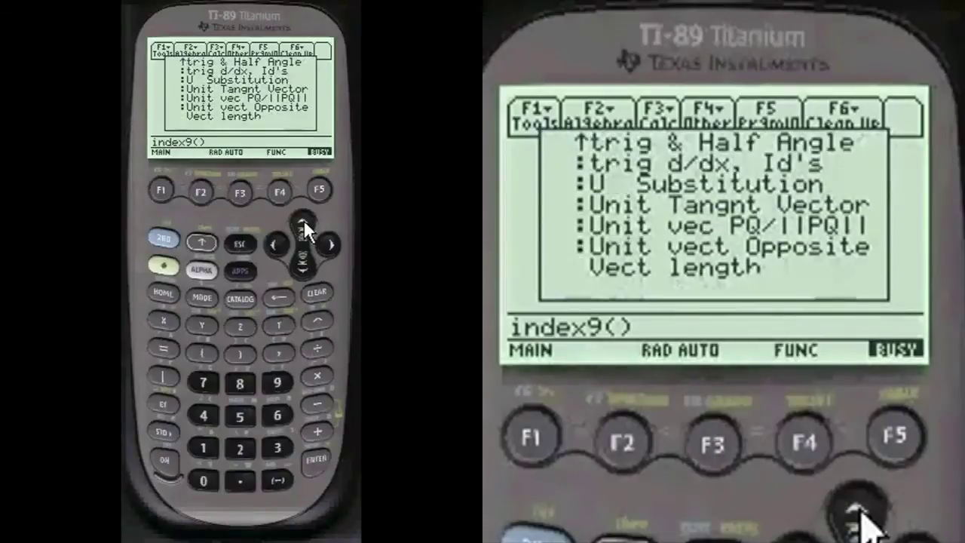
click(304, 219)
click(304, 219)
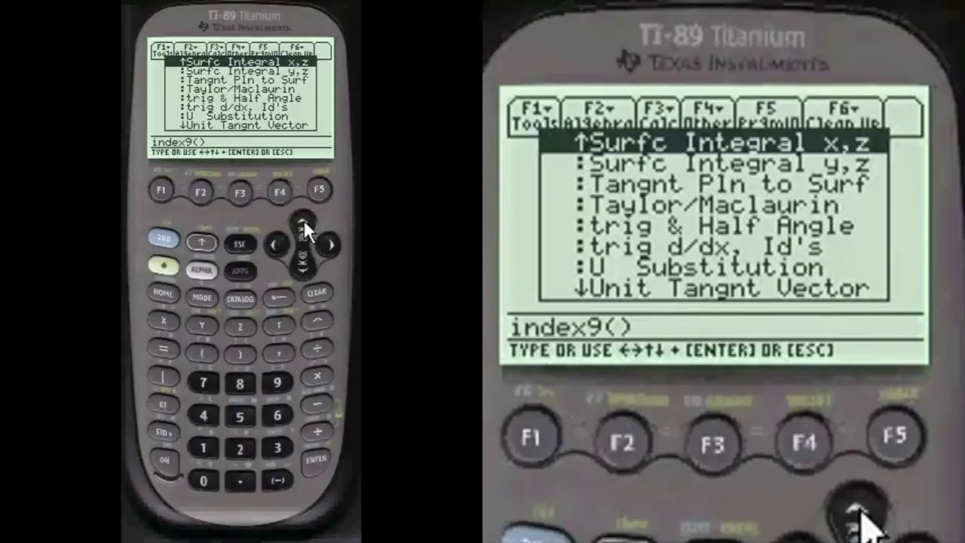
Step: Select the Taylor/Maclaurin topic, launch it and continue past the series intro screen
click(304, 267)
click(304, 267)
click(303, 267)
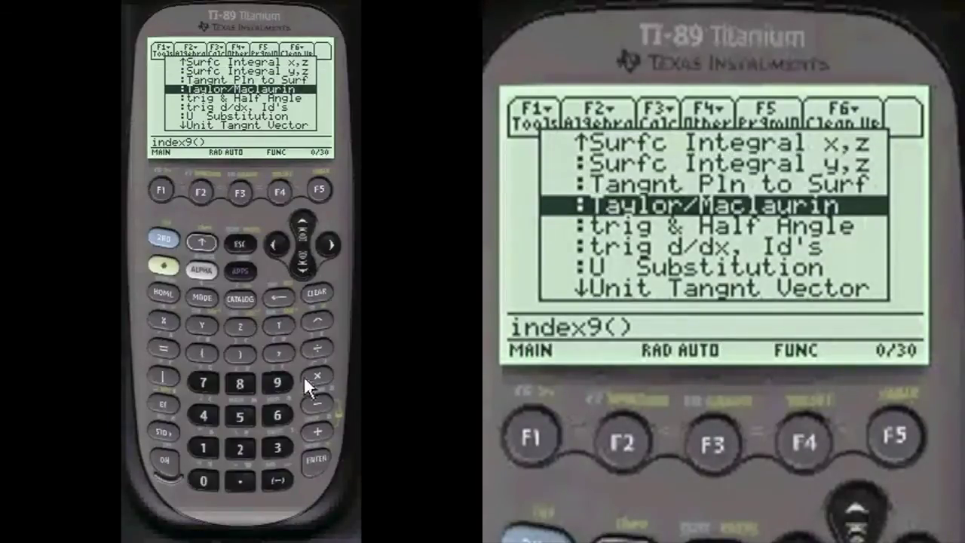
click(316, 457)
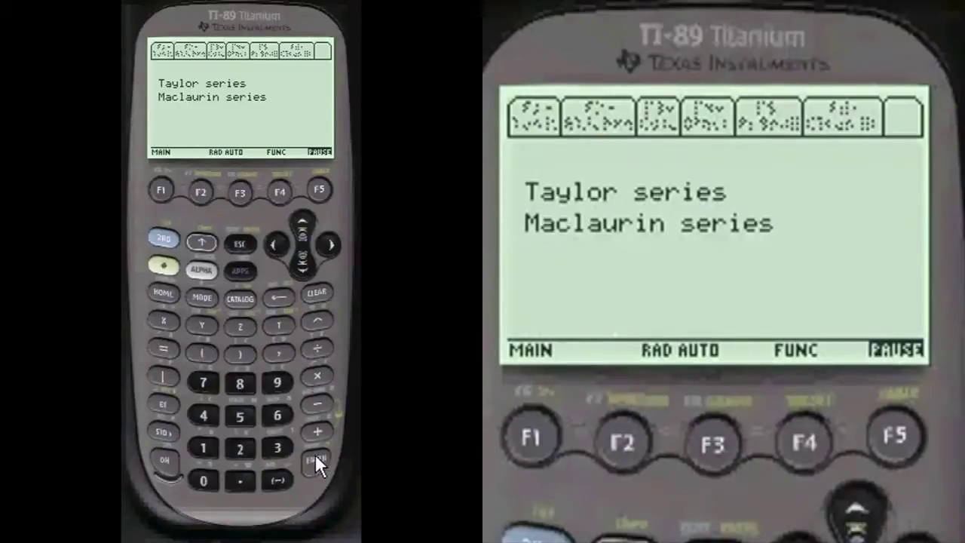
click(317, 455)
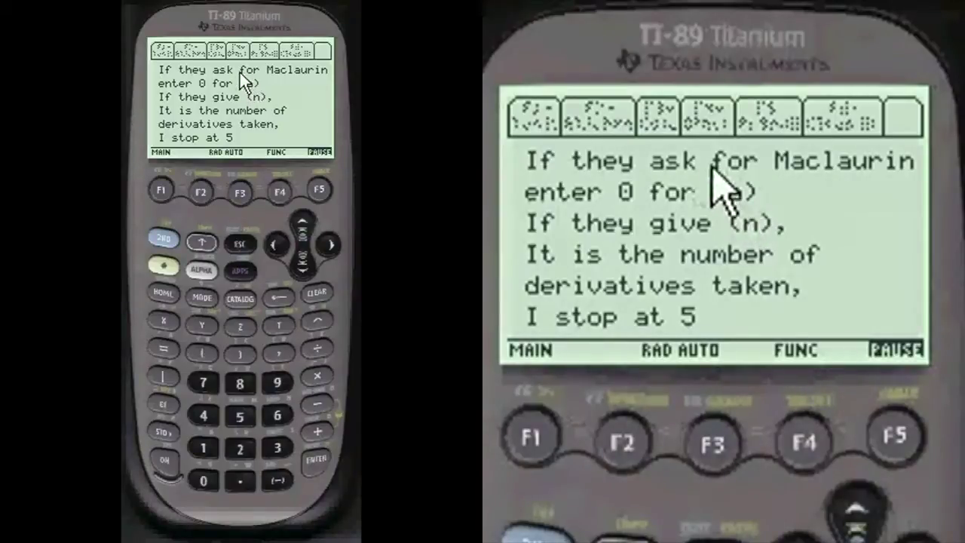
Step: Advance past the Maclaurin and Taylor series formula screens to the empty f(x) prompt
click(314, 460)
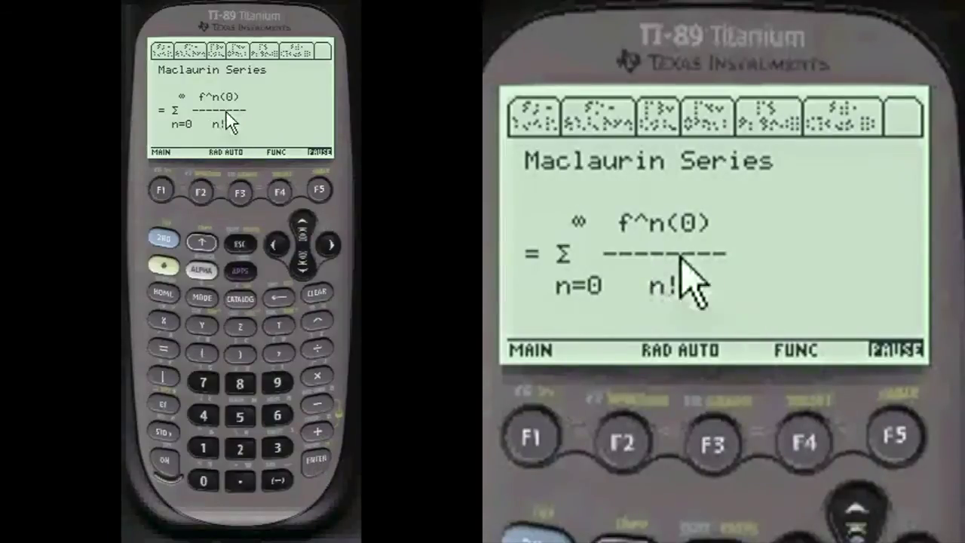
click(322, 456)
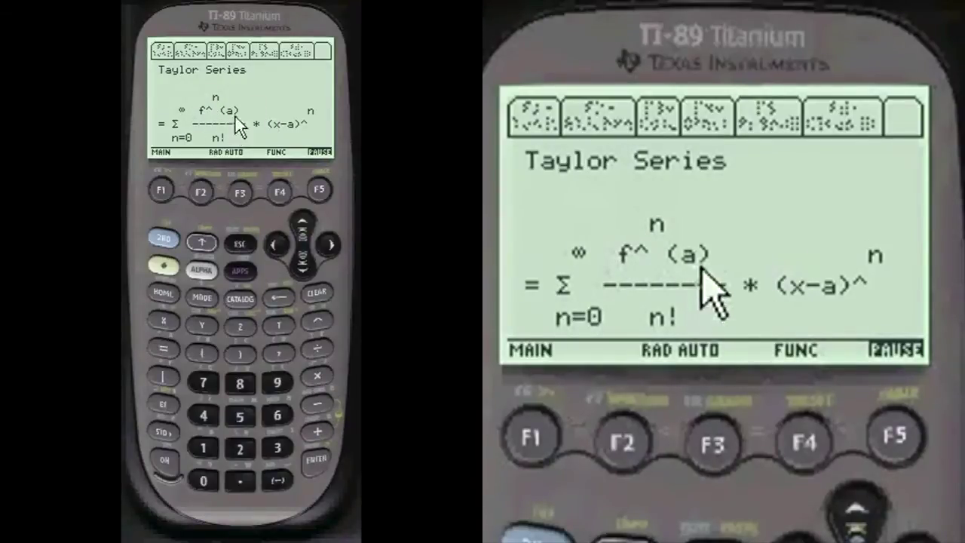
click(315, 458)
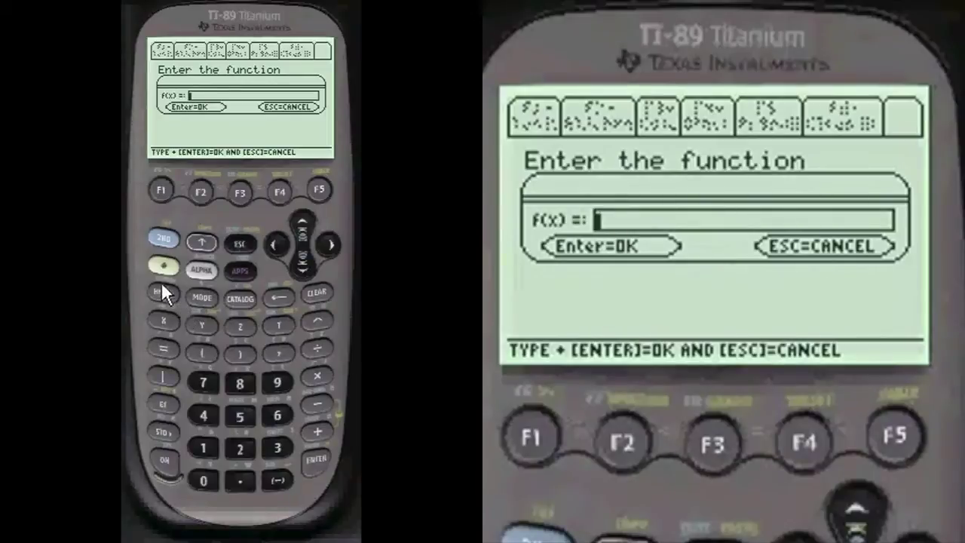
click(162, 238)
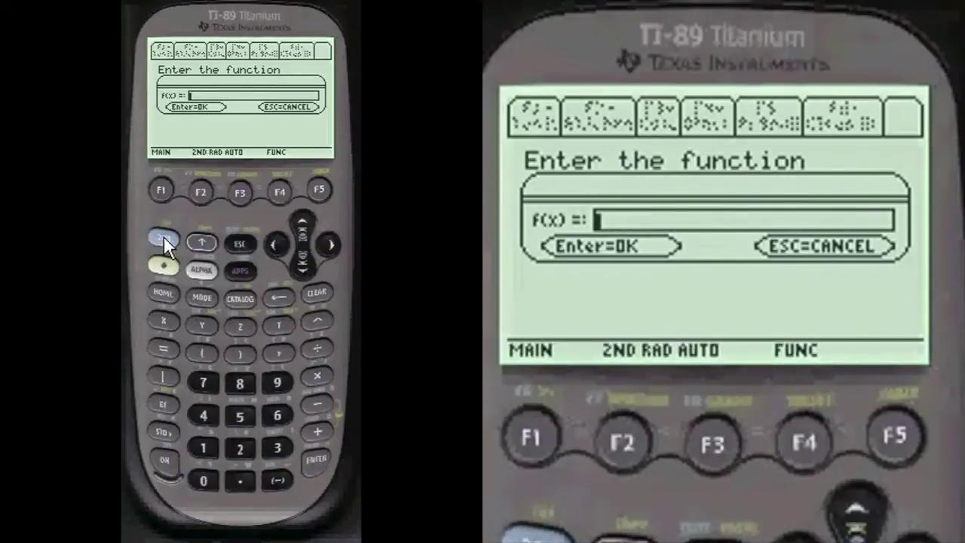
Step: Enter f(x) = sin(x) and set the center point a = 3
click(200, 322)
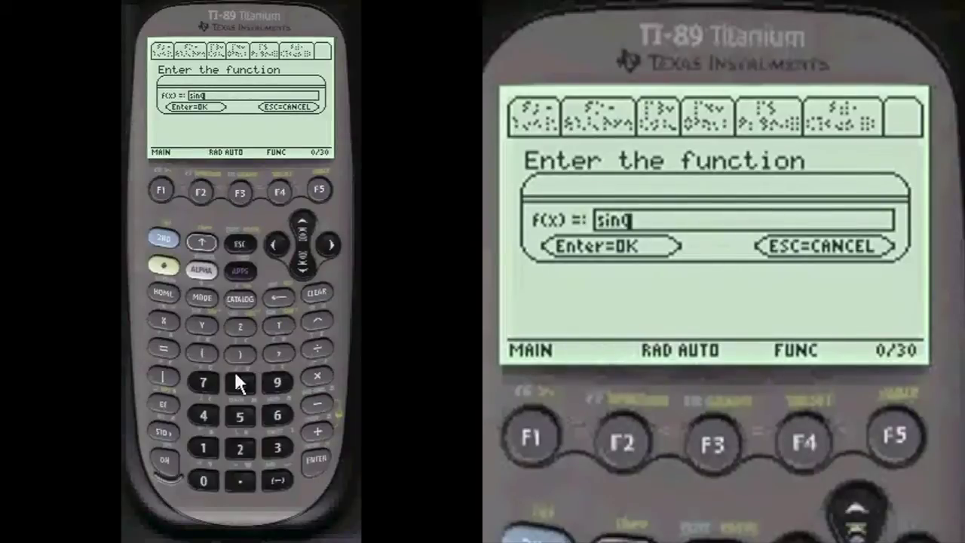
click(165, 317)
click(241, 353)
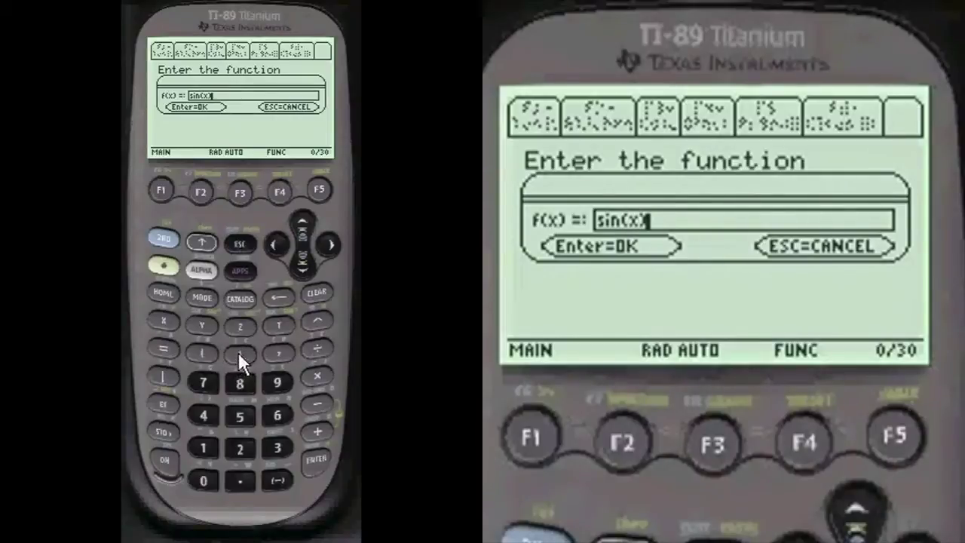
click(313, 457)
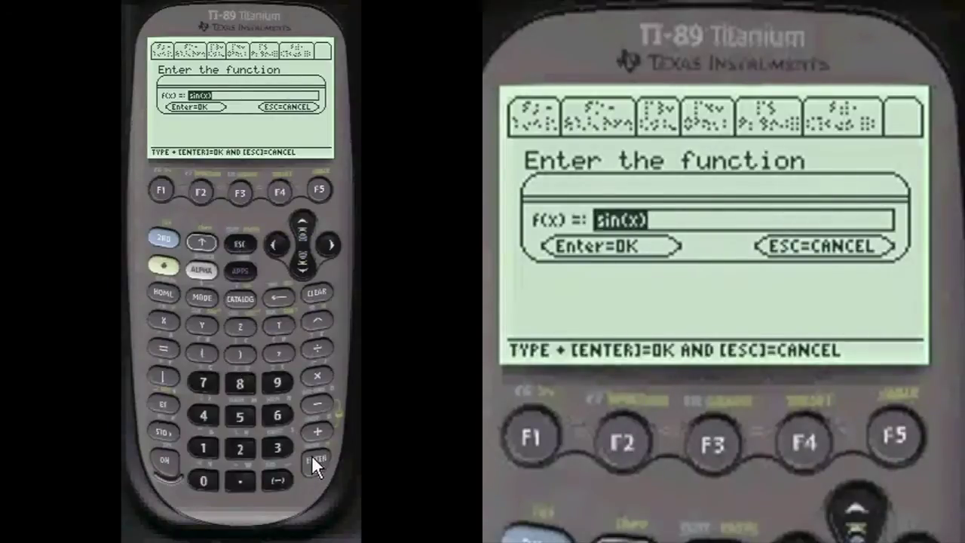
click(311, 454)
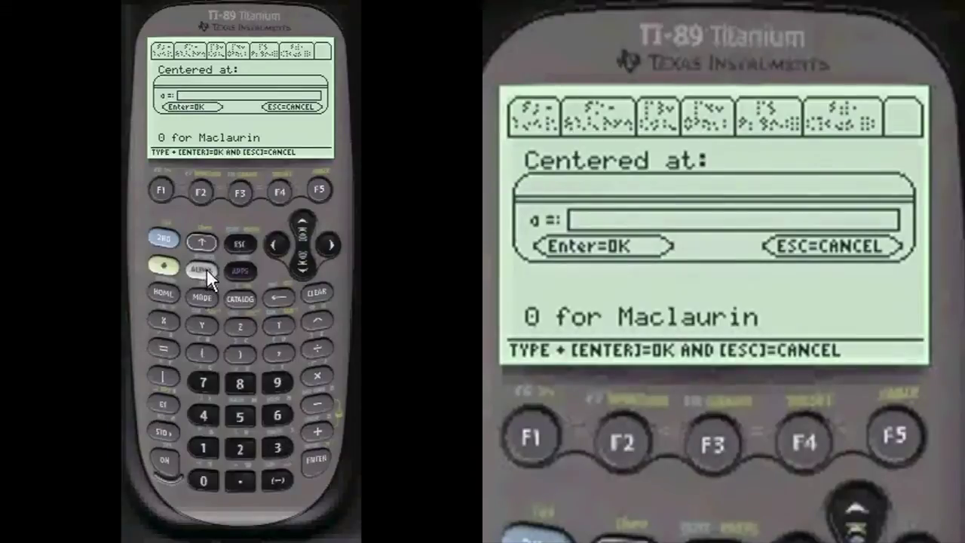
click(282, 445)
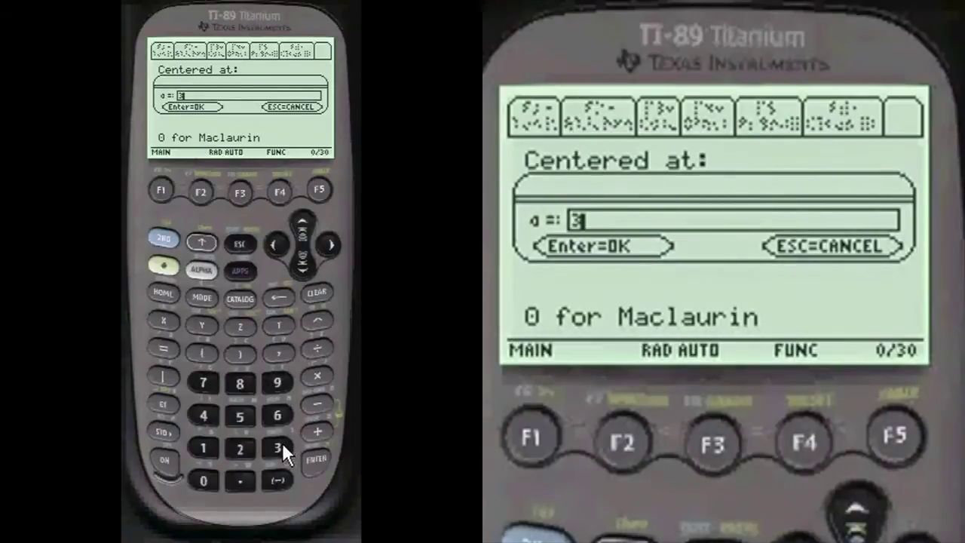
click(317, 458)
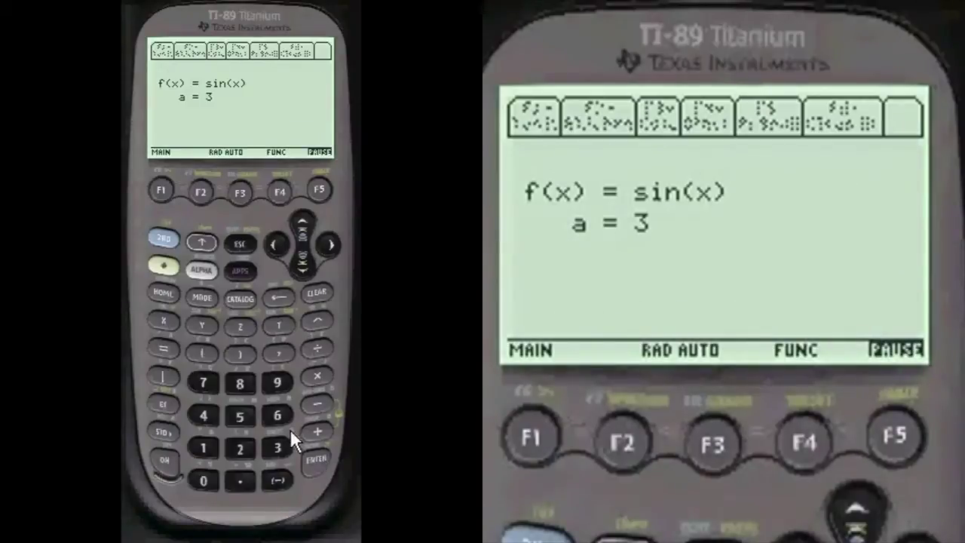
Step: Accept sin(x) at 3 and list derivatives f(3) through f'''''(3): sin(3), cos(3), -sin(3), -cos(3)
click(322, 461)
click(323, 461)
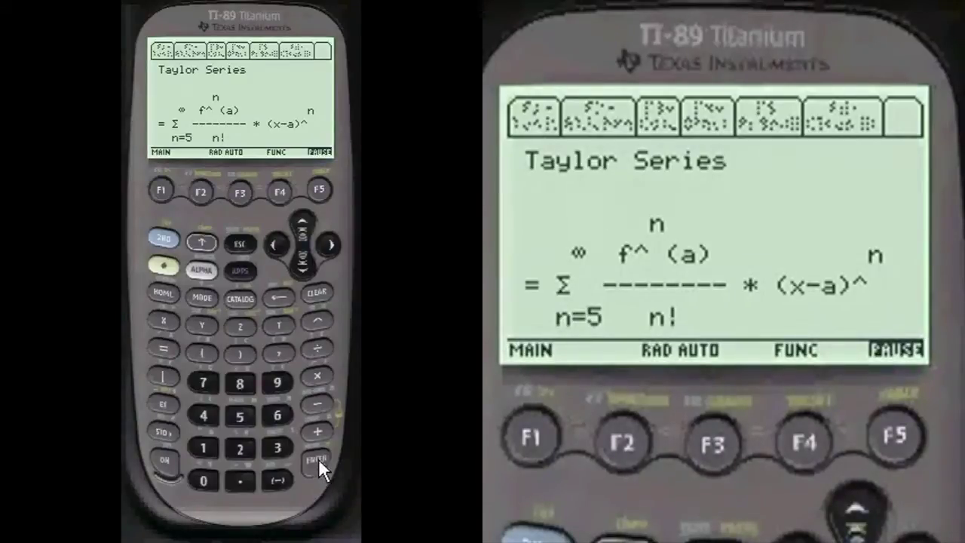
click(319, 459)
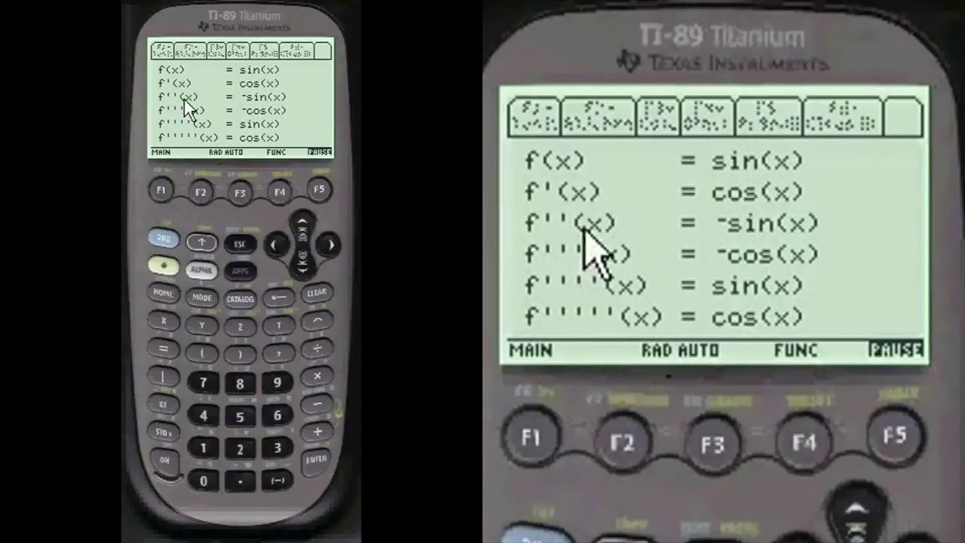
click(313, 464)
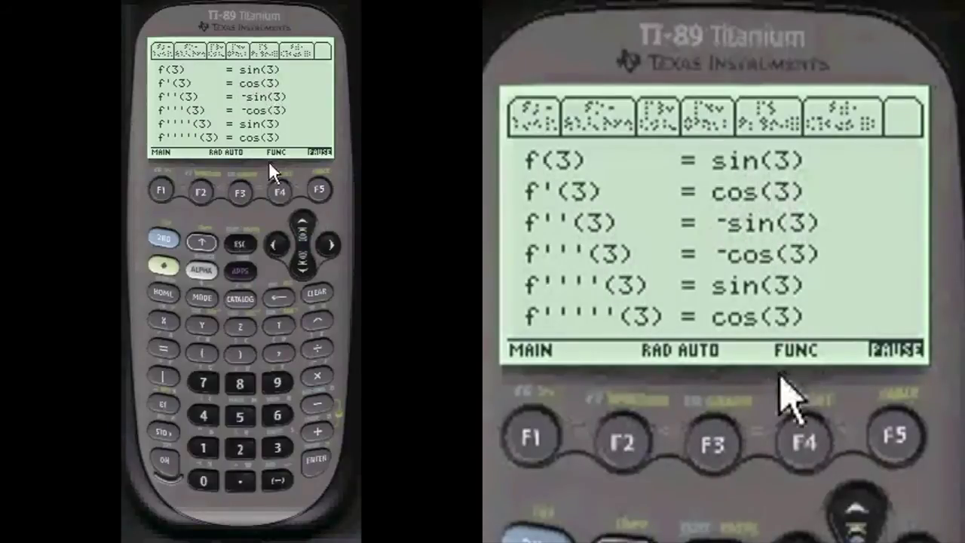
Step: Show the factorial coefficients, the term list and the final polynomial sin(3) + cos(3)*(x-3) - sin(3)*(x-3)^2/2 - cos(3)*(x-3)^3/6
click(316, 454)
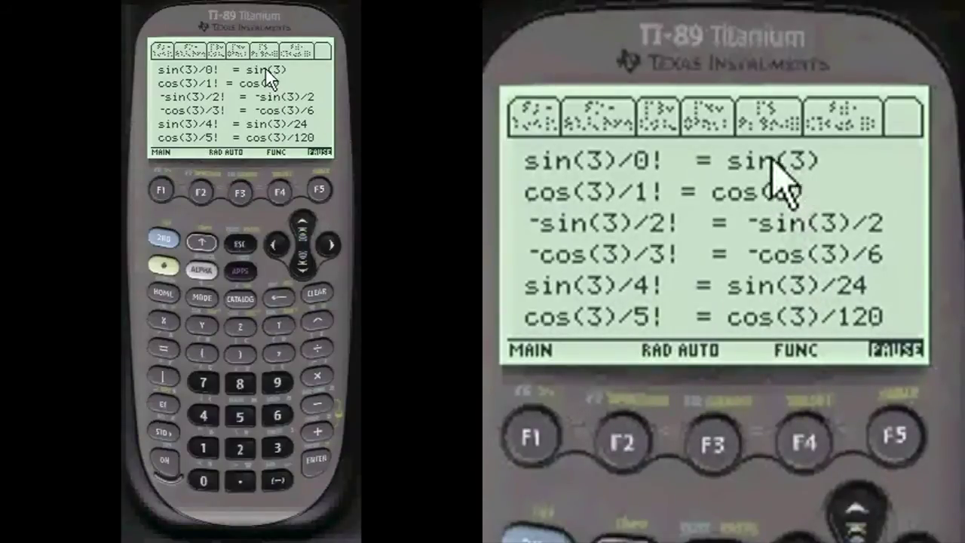
click(316, 458)
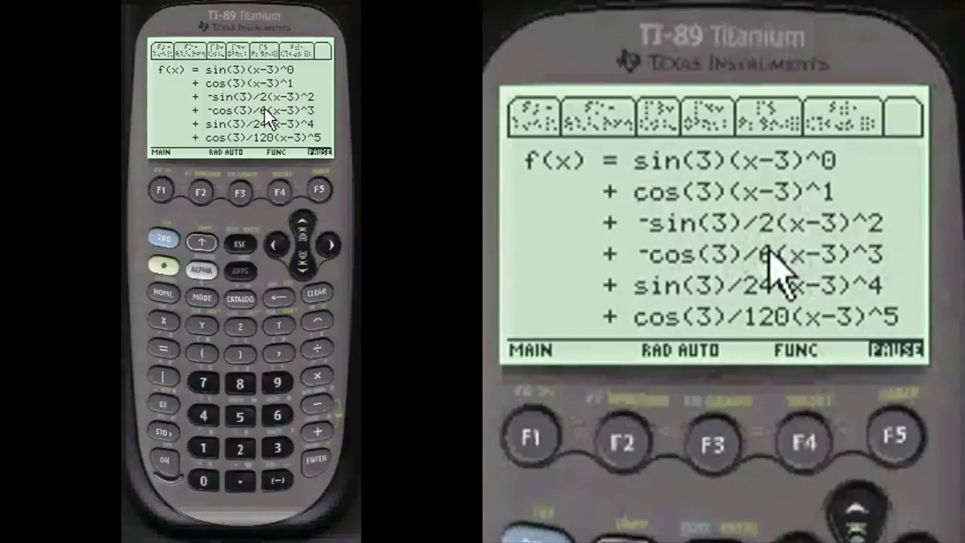
click(317, 459)
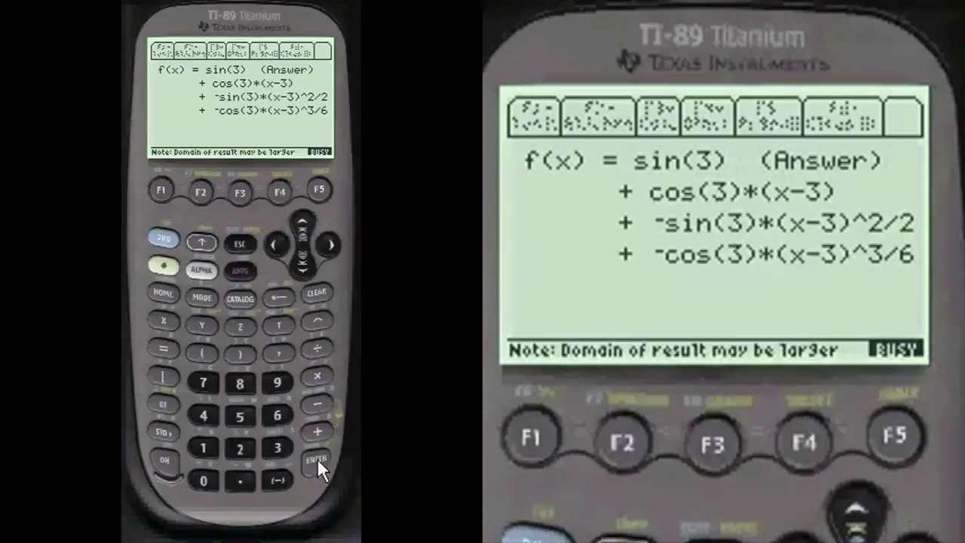